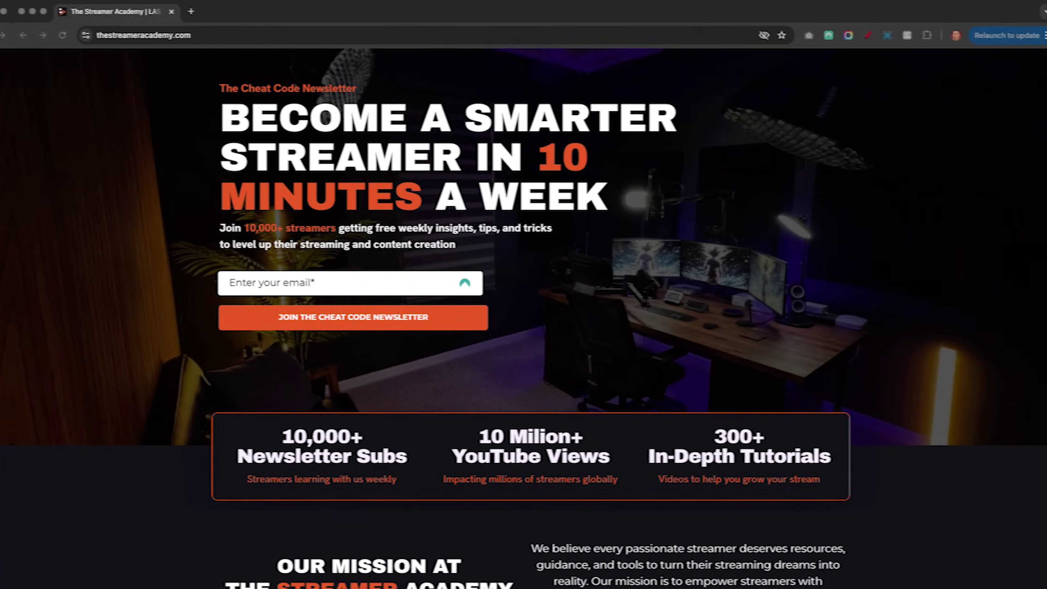
- Scroll the Streamer Academy homepage past the mission section to the free resources cards
scroll(524, 318, down, 5)
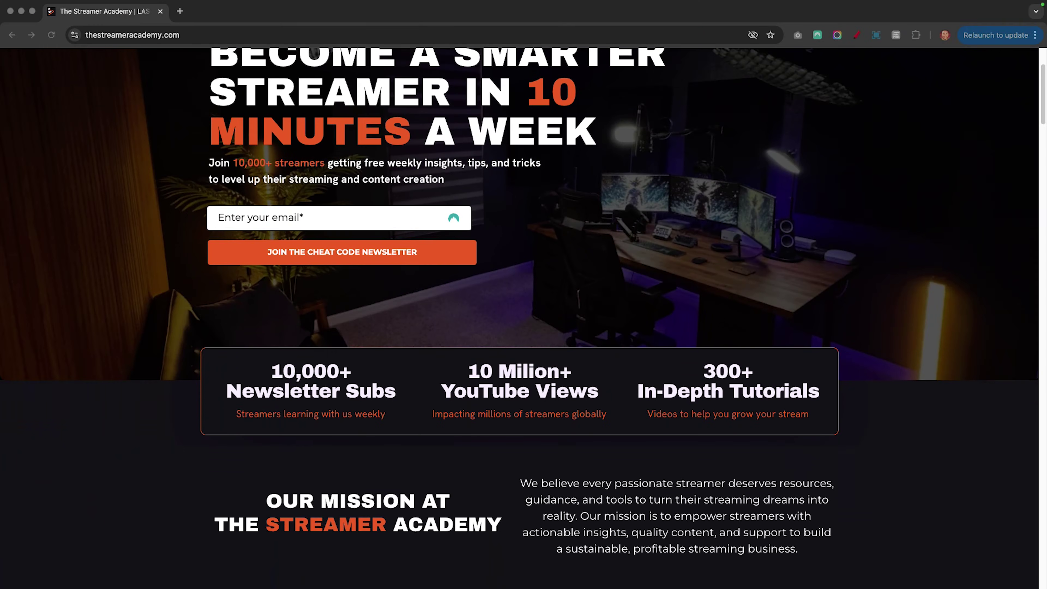
scroll(523, 318, down, 8)
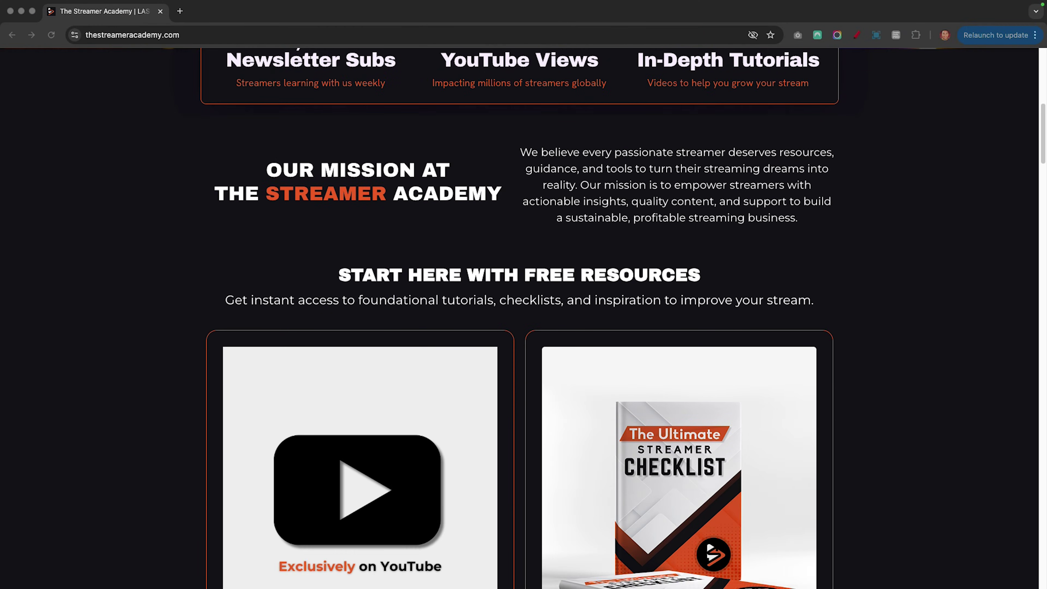
scroll(523, 318, down, 6)
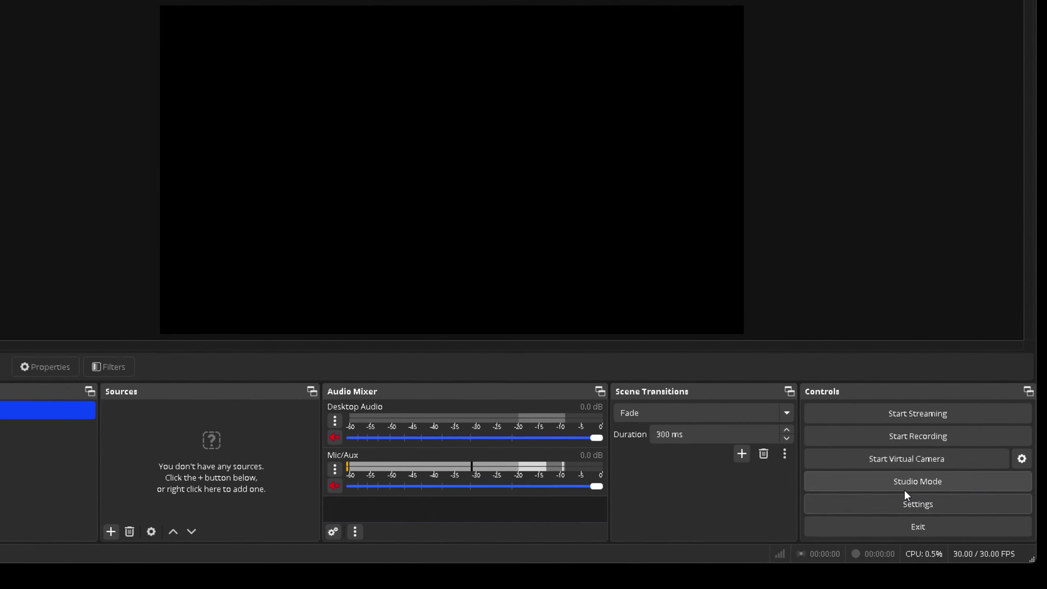
- Open OBS Settings on the Advanced page and scroll through its network options
click(919, 485)
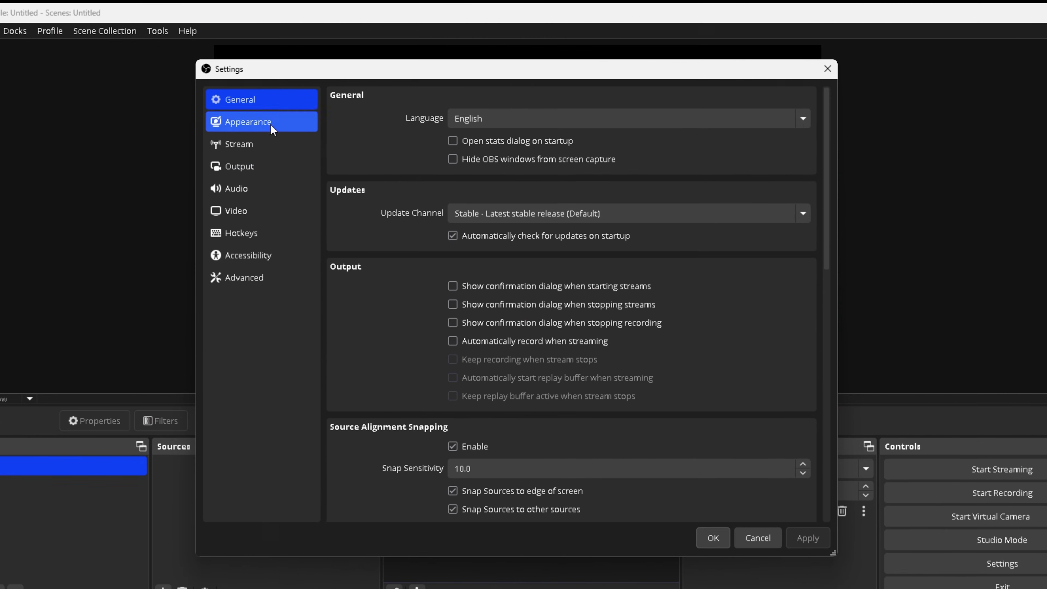
click(256, 277)
scroll(491, 302, down, 2)
scroll(491, 303, down, 6)
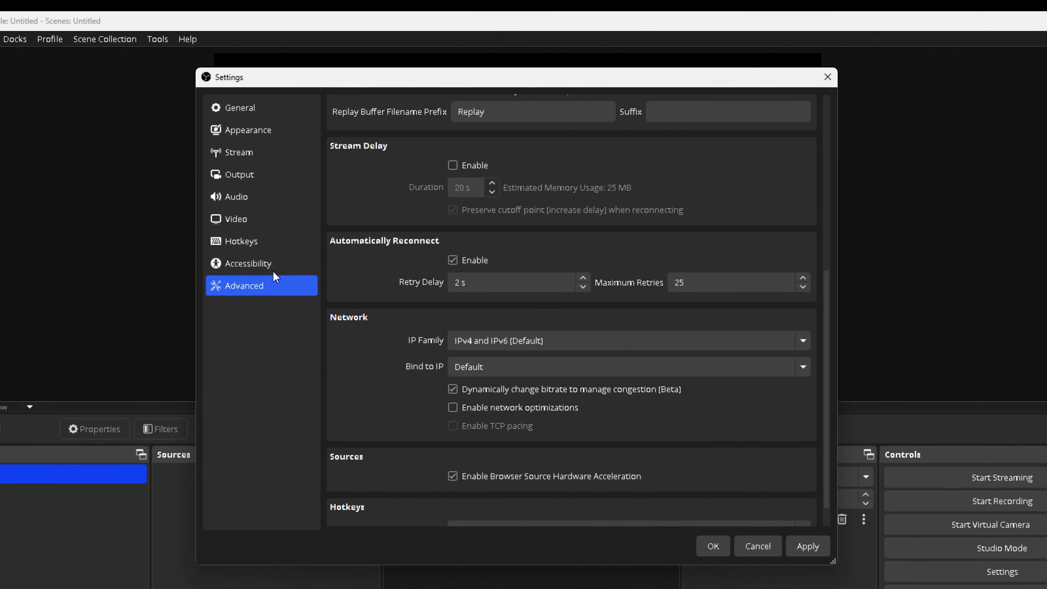
- On the Video page, set output resolution to 1920x1080 and frame rate to 60 FPS
click(241, 212)
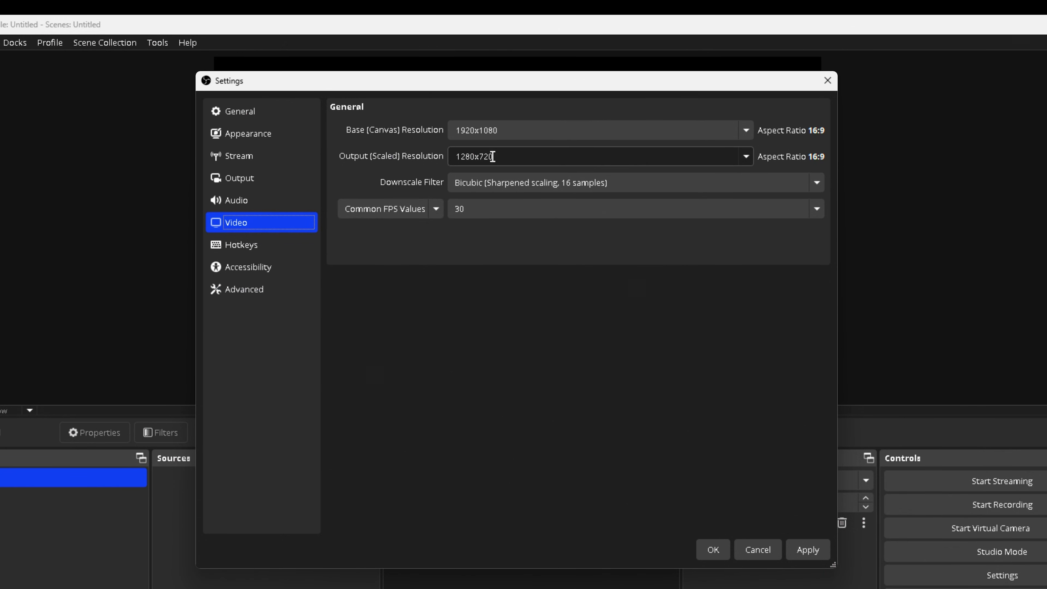
click(746, 157)
click(547, 174)
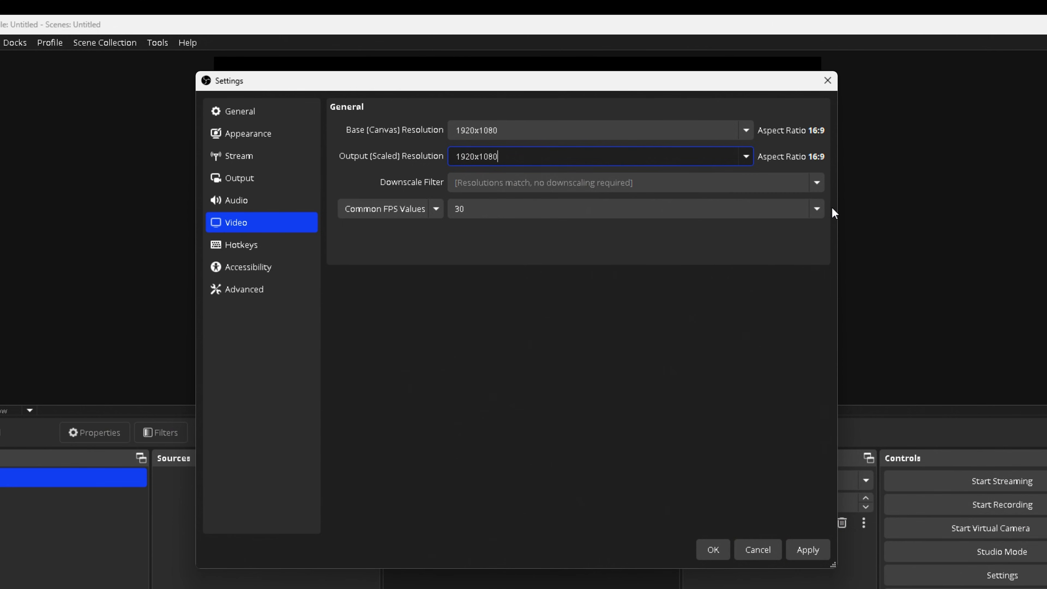
click(812, 208)
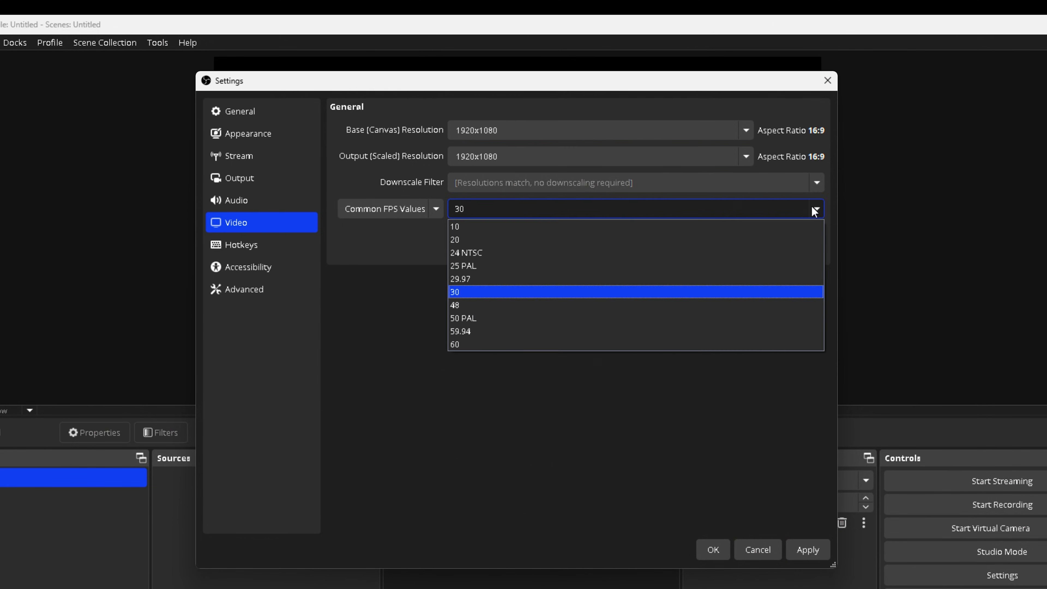
click(468, 345)
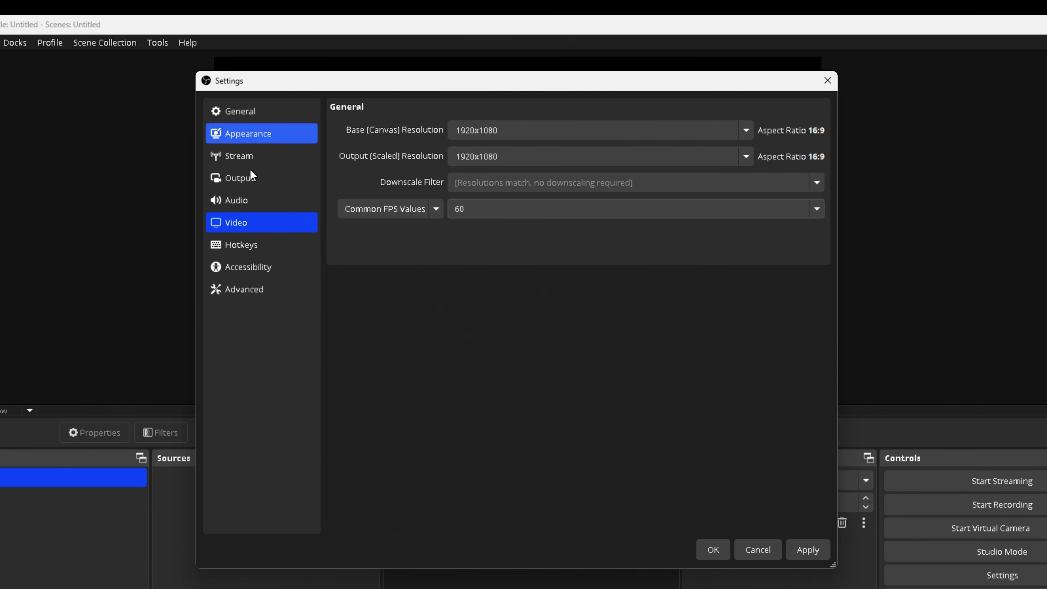
- Move from the Video page through Audio to the Output settings page
click(231, 201)
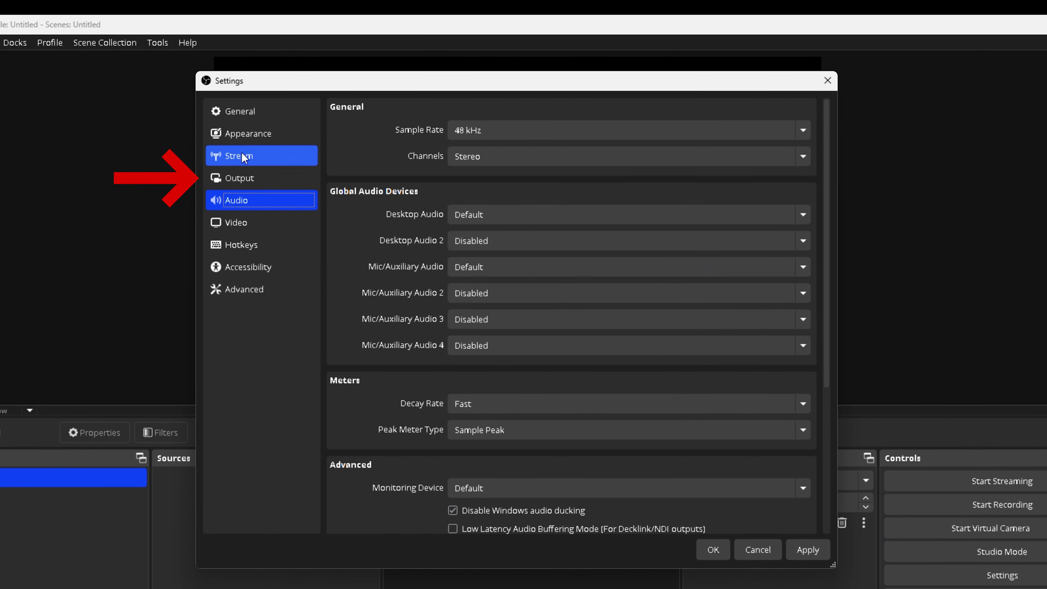
click(247, 179)
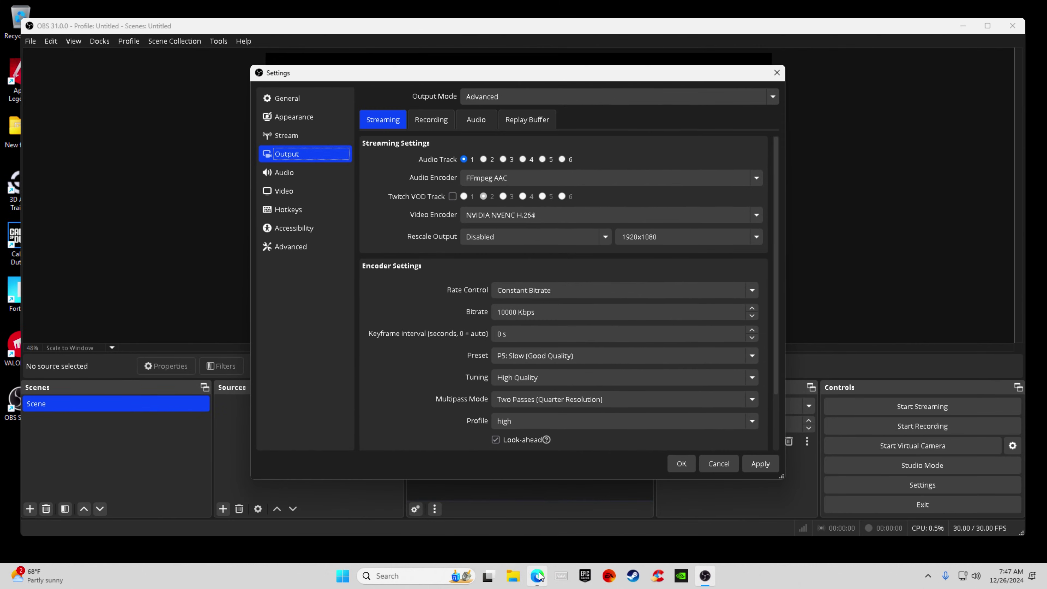
- Bring the Edge Speedtest results page (947.76 Mbps down, 944.02 Mbps up) to the front
click(538, 576)
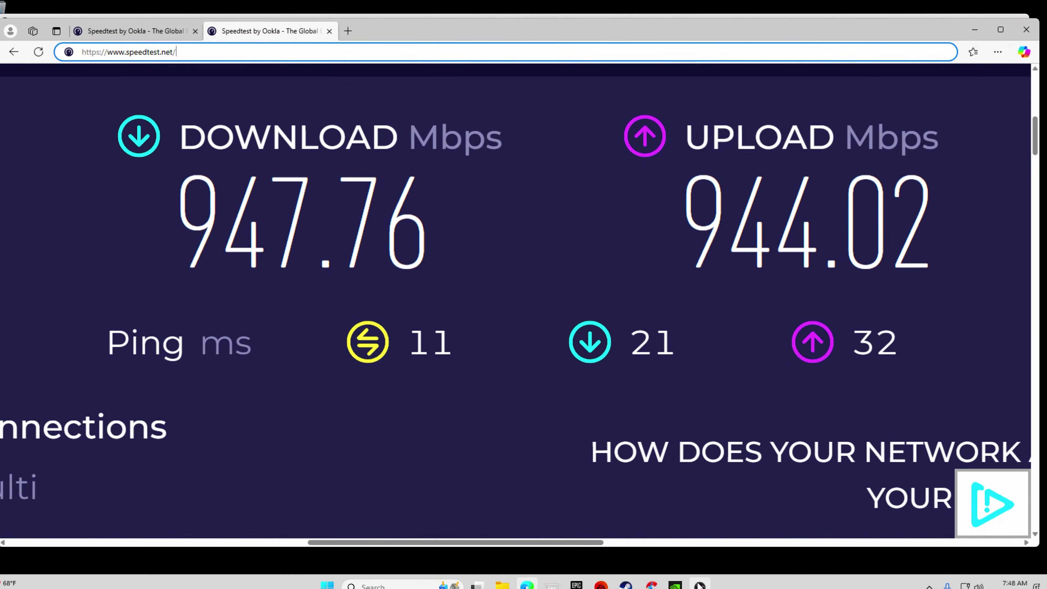
- Switch from the Speedtest page back to the OBS Settings window
click(701, 491)
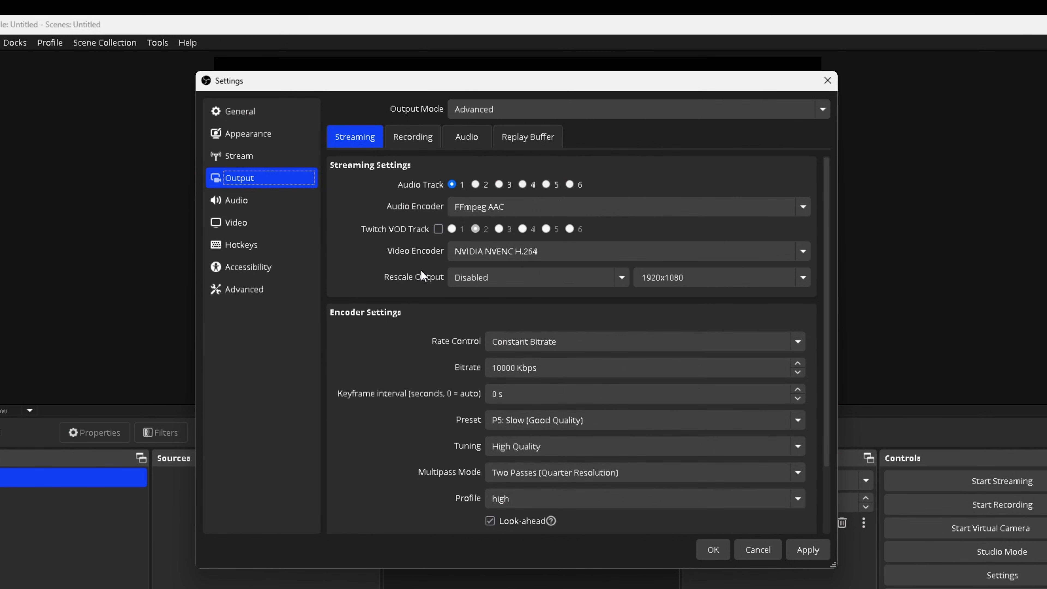
- Keep NVIDIA NVENC H.264 at constant bitrate and lower the bitrate to 6000 Kbps
click(576, 251)
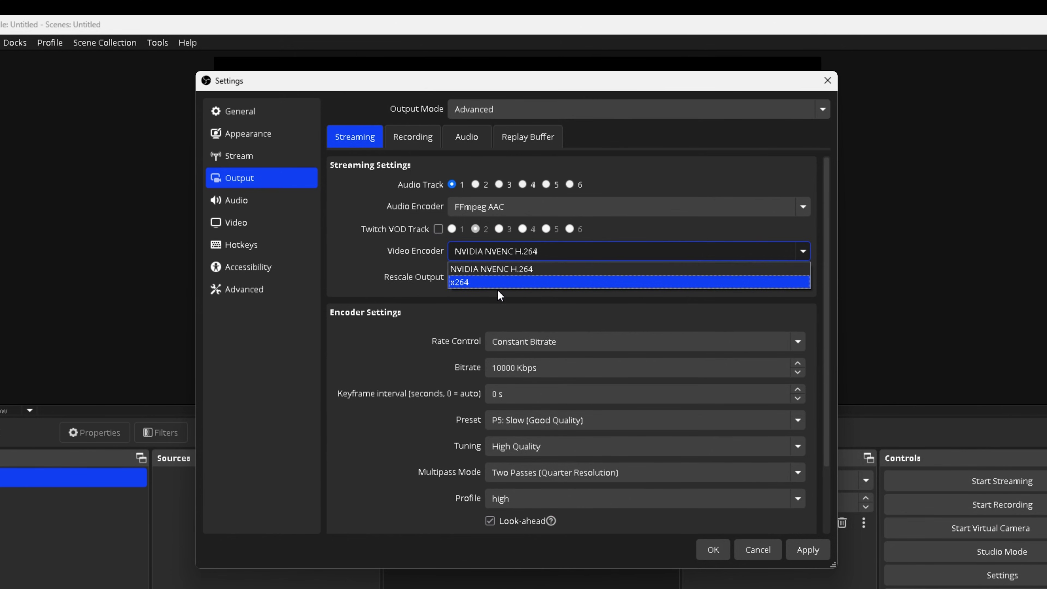
click(494, 268)
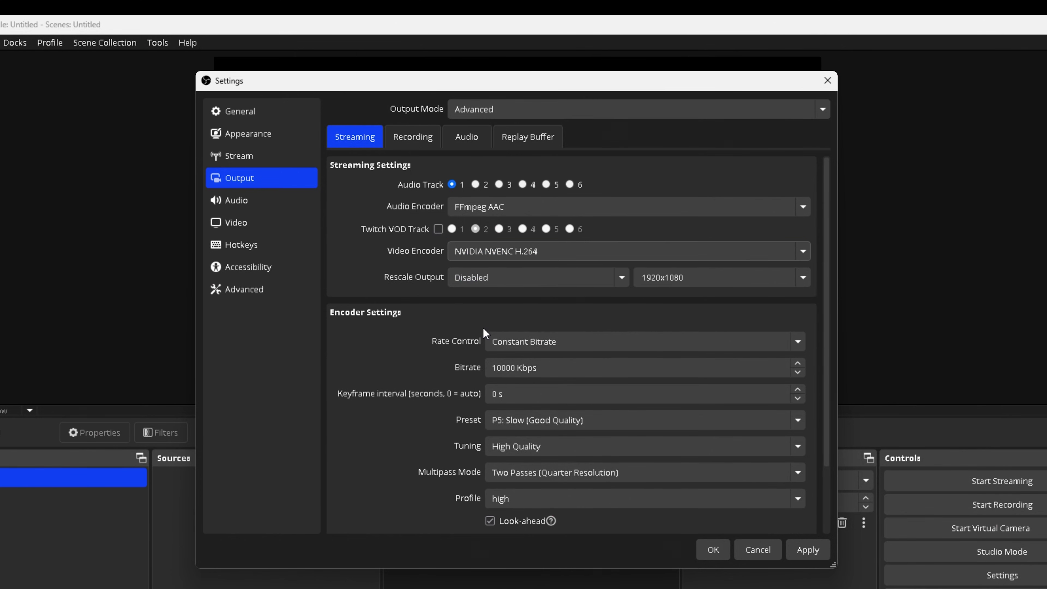
click(531, 343)
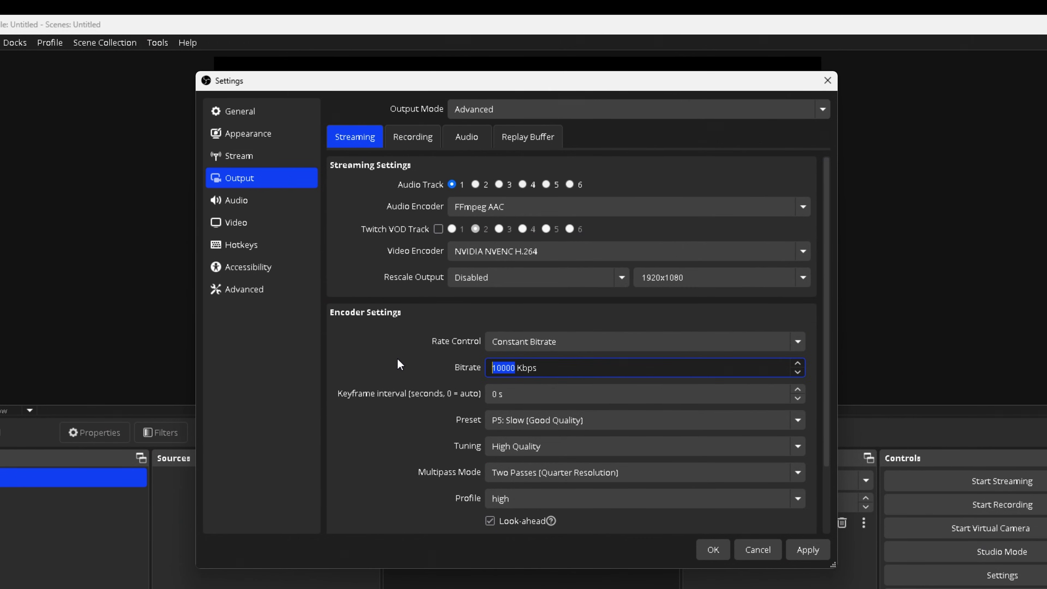
text(6000)
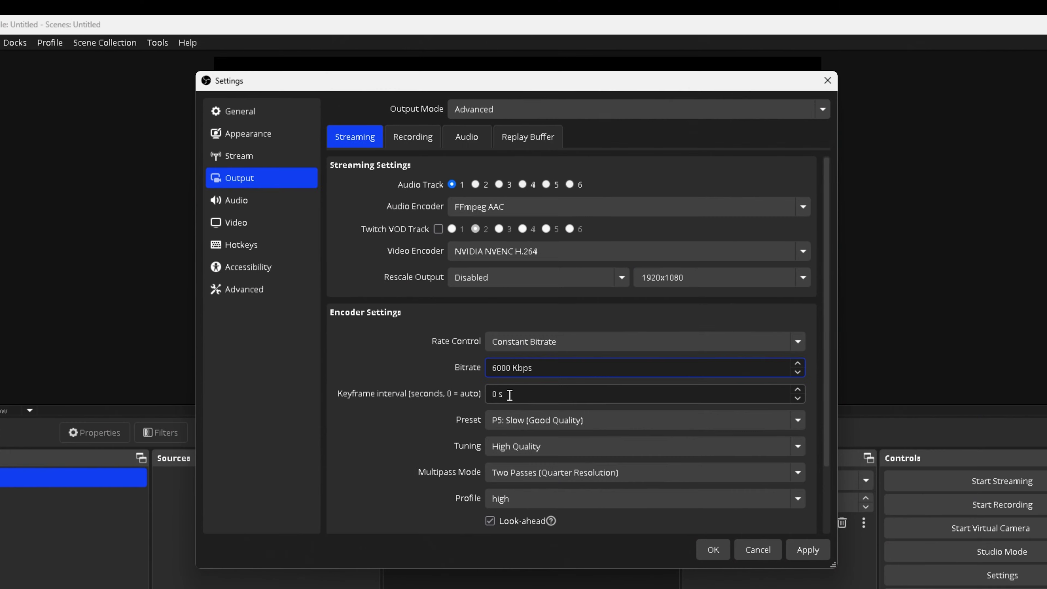
- Set a 2 s keyframe interval, keeping preset P5: Slow and High Quality tuning
click(512, 395)
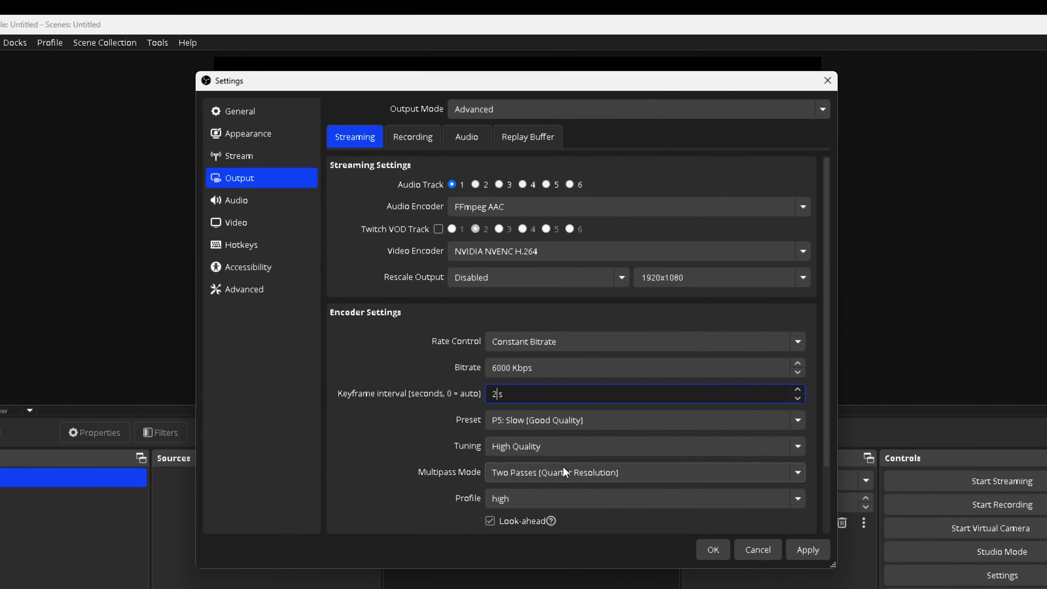
click(511, 419)
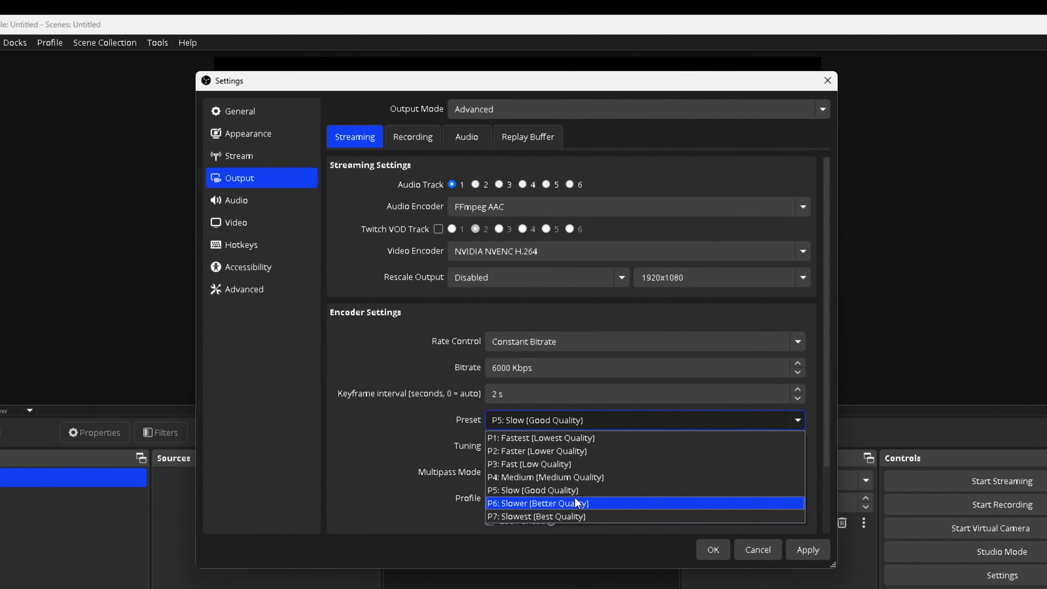
click(540, 489)
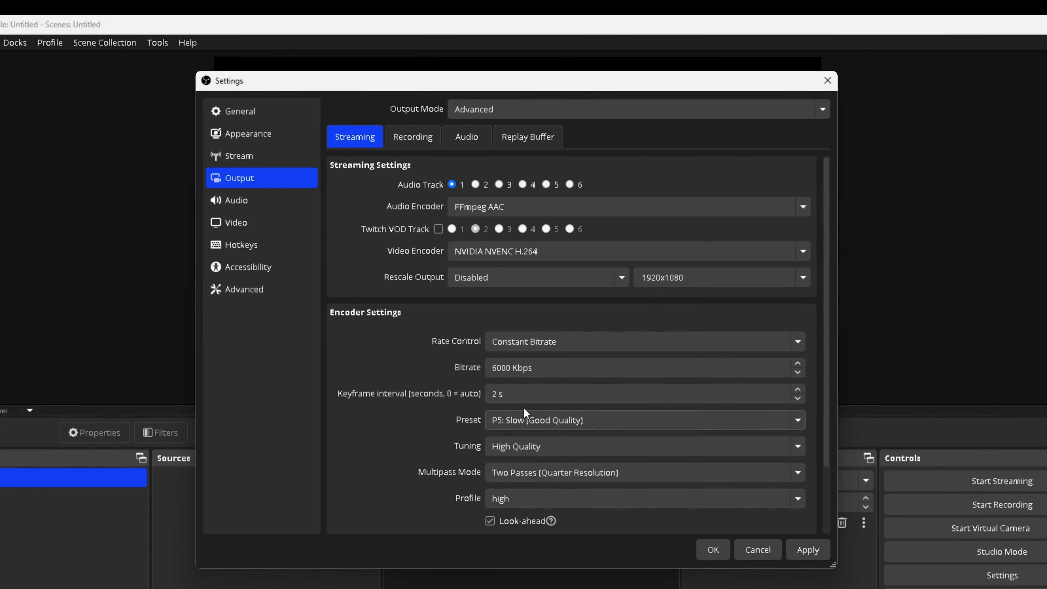
click(527, 420)
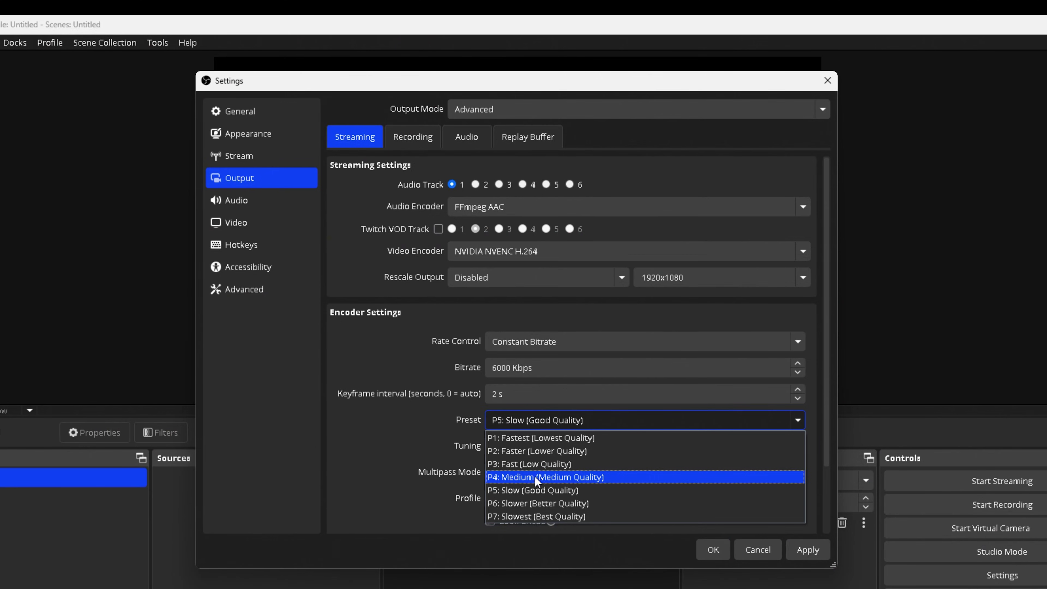
click(555, 486)
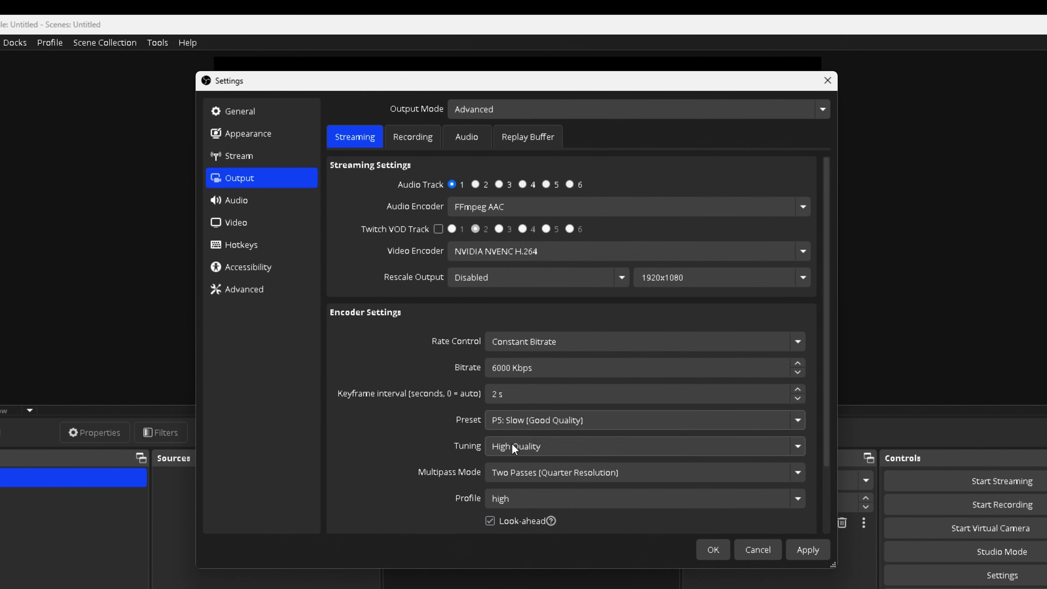
click(545, 449)
click(541, 463)
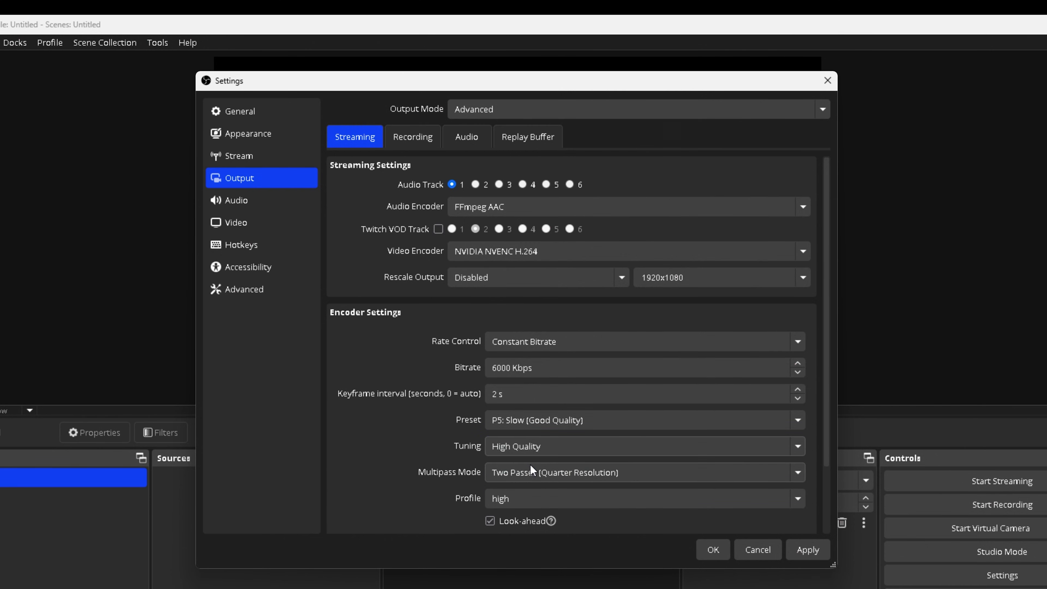
- Turn off Look-ahead, check the B-Frames field, and save the settings with OK
scroll(824, 433, down, 3)
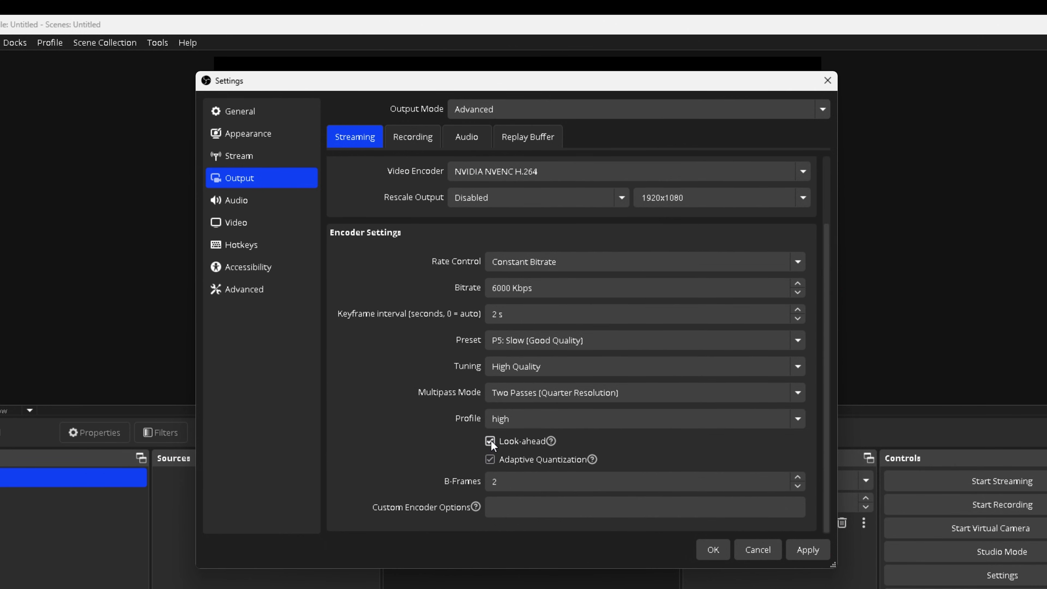
click(490, 441)
click(506, 478)
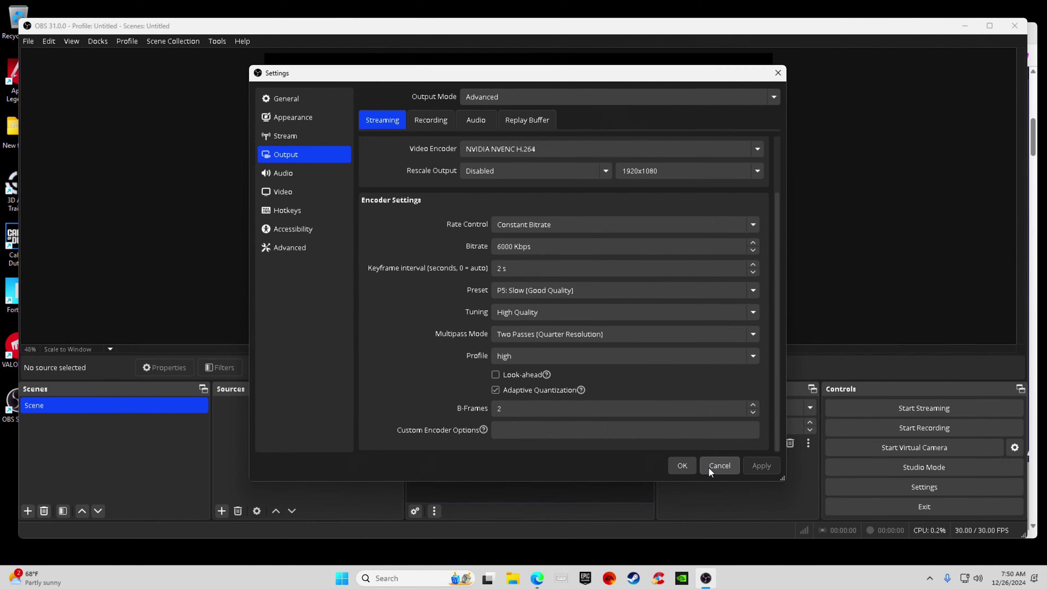
click(757, 549)
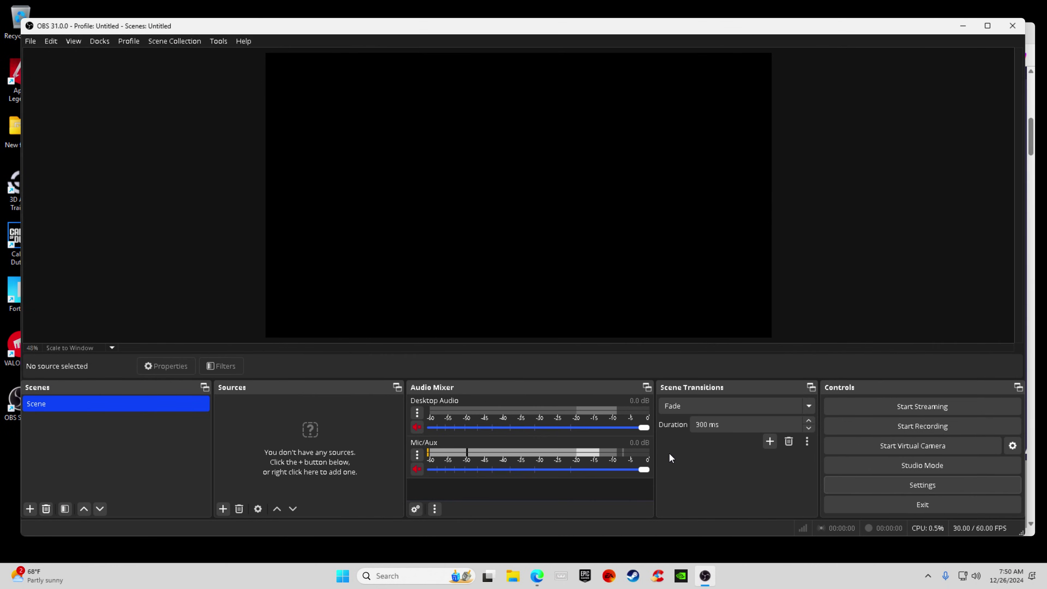